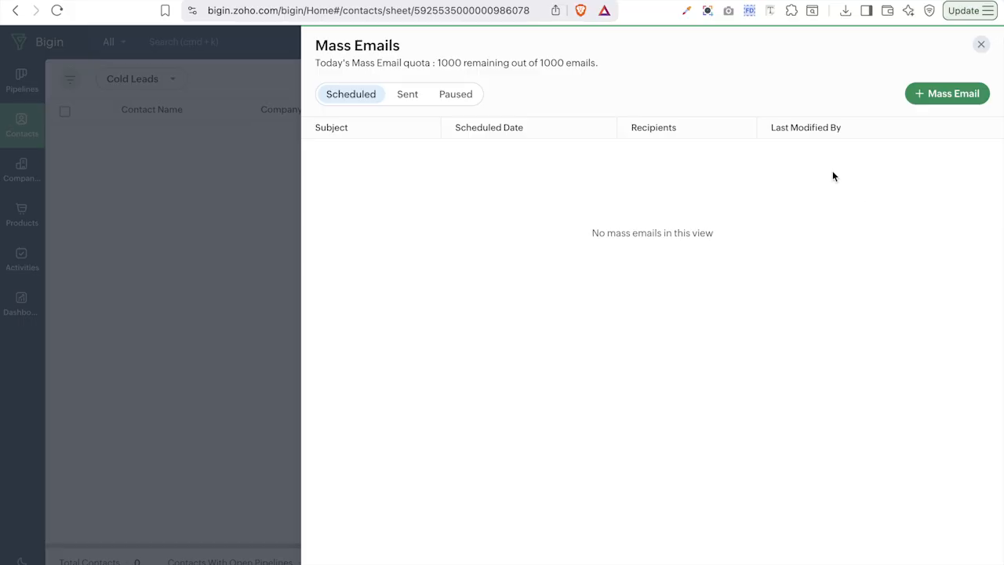
Create a new mass email with the subject "Thank you for chosing us".
{"action": "left_click", "coordinate": [946, 97]}
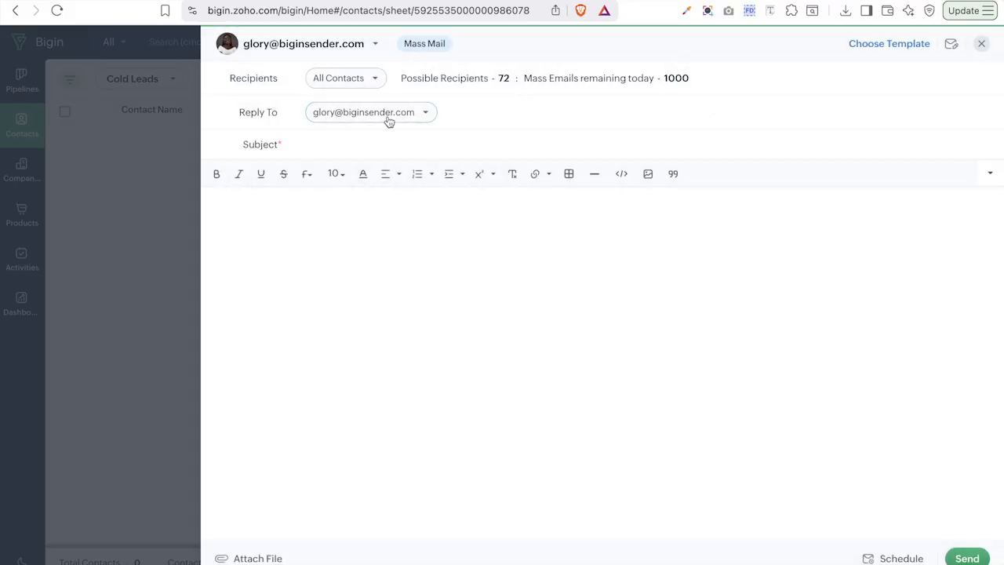
{"action": "left_click", "coordinate": [359, 136]}
{"action": "type", "text": "Thank you for chosing us"}
Set the mass email's recipients to the second Cold Leads contact list.
{"action": "left_click", "coordinate": [331, 83]}
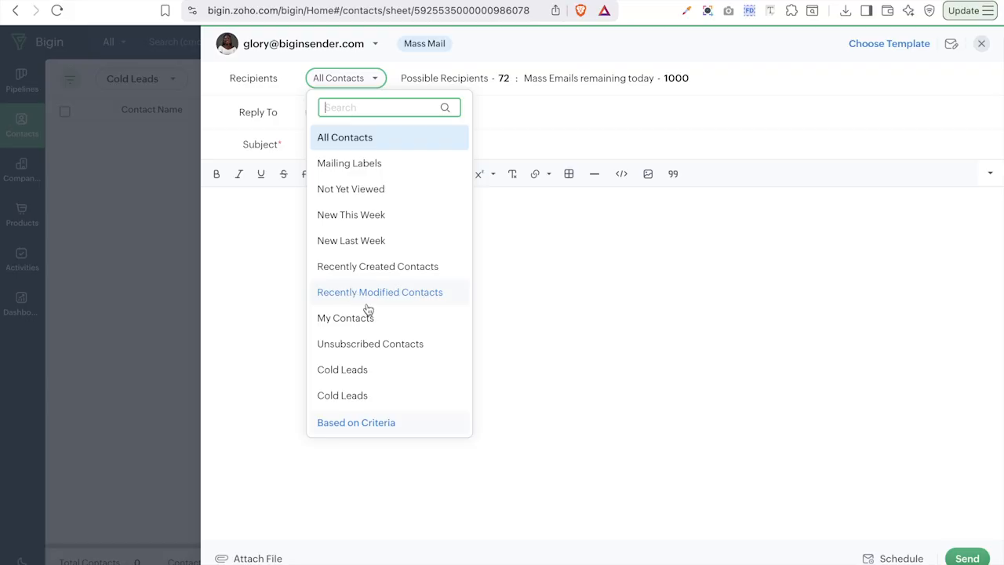
{"action": "left_click", "coordinate": [359, 399]}
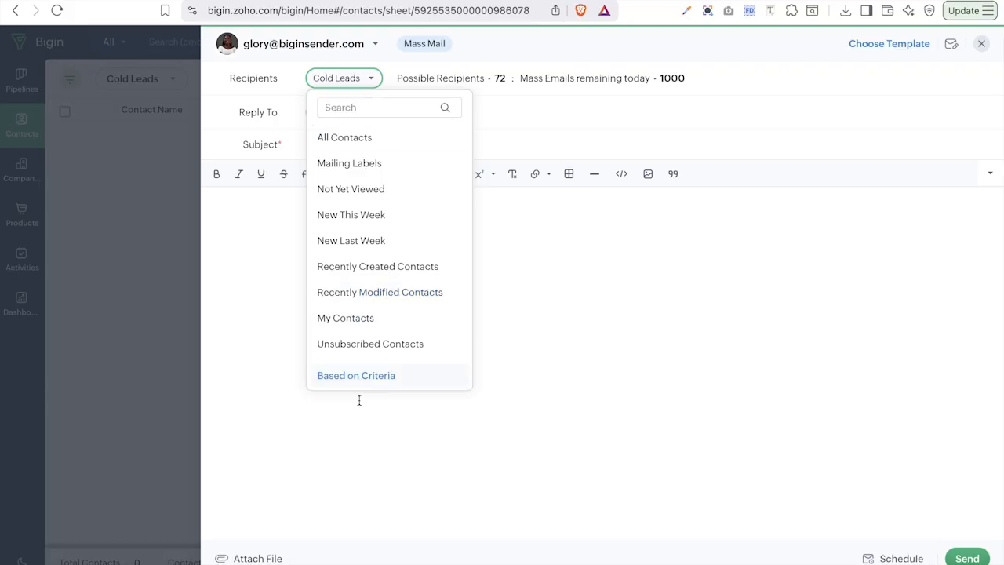
{"action": "left_click", "coordinate": [356, 84]}
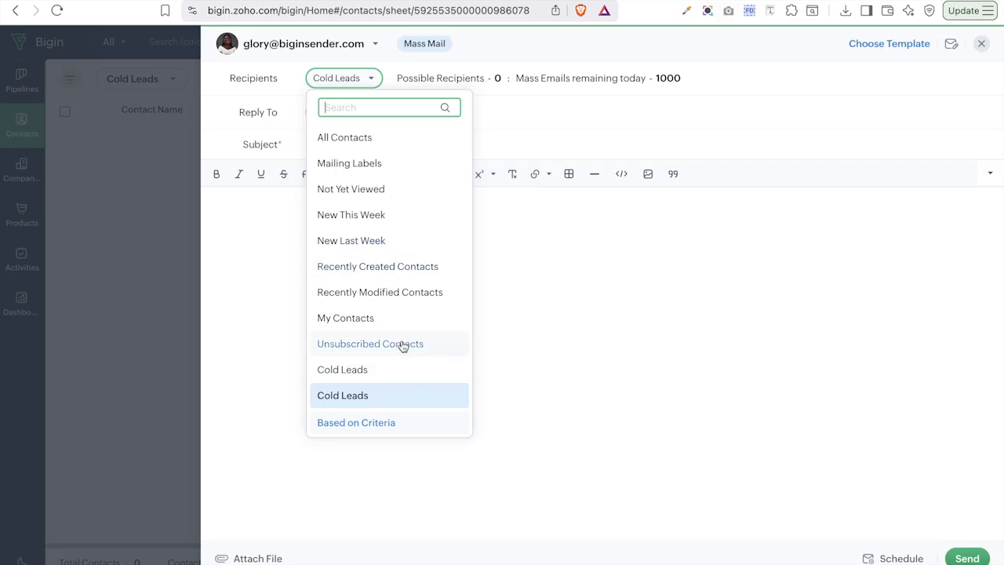
{"action": "left_click", "coordinate": [525, 125]}
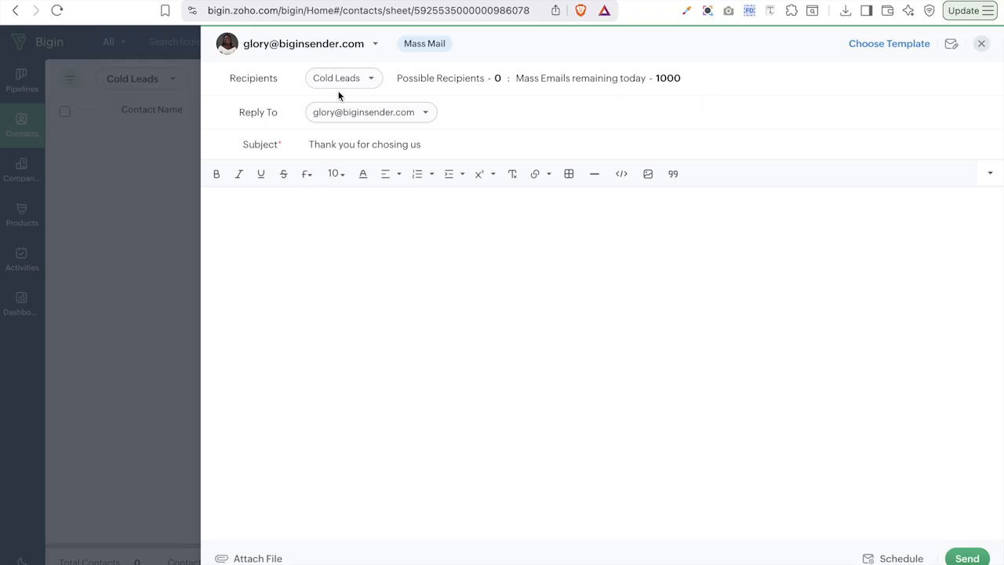
Set the reply-to address to Same as from address and the sender to Record Owner's Email.
{"action": "left_click", "coordinate": [350, 118]}
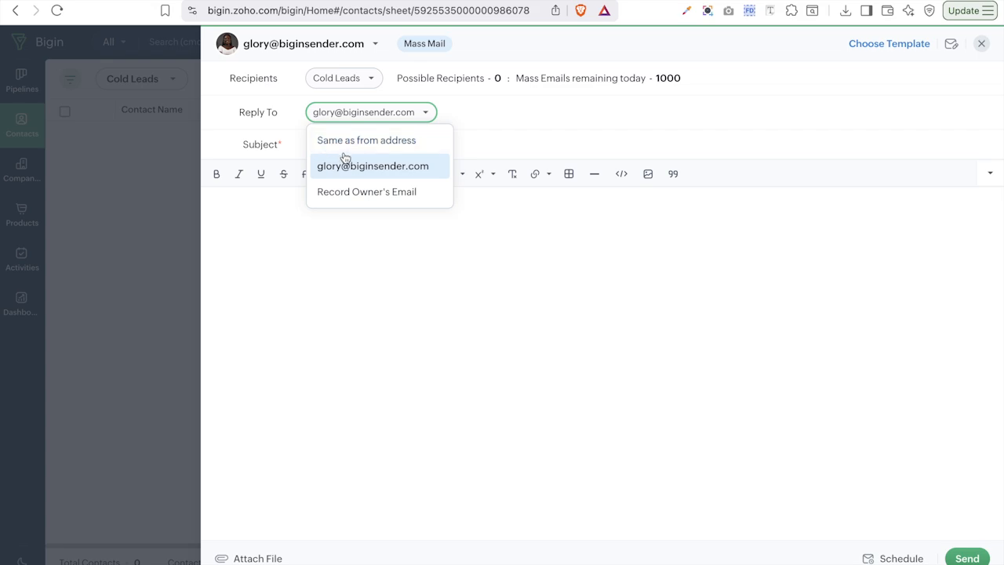
{"action": "left_click", "coordinate": [343, 142]}
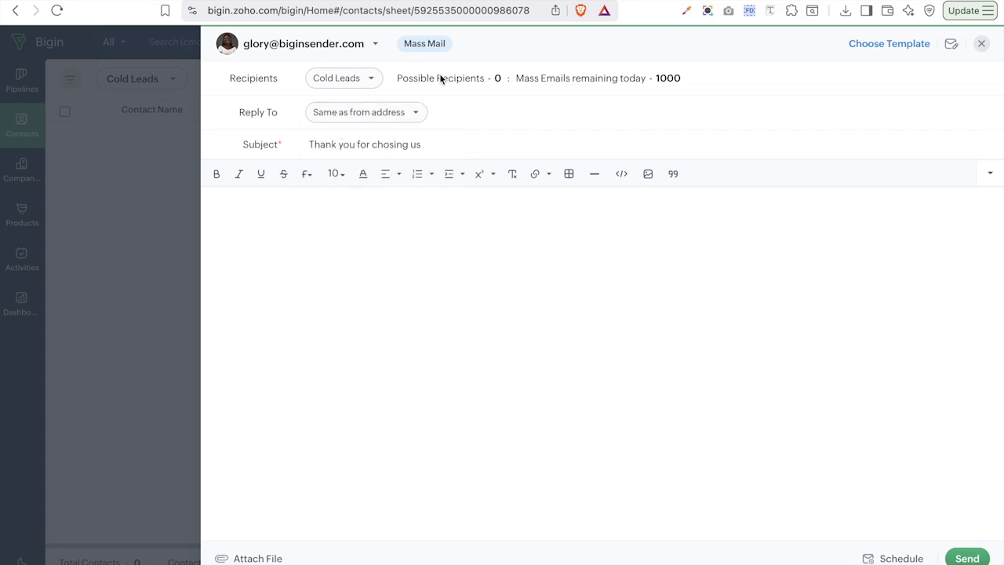
{"action": "left_click", "coordinate": [326, 44]}
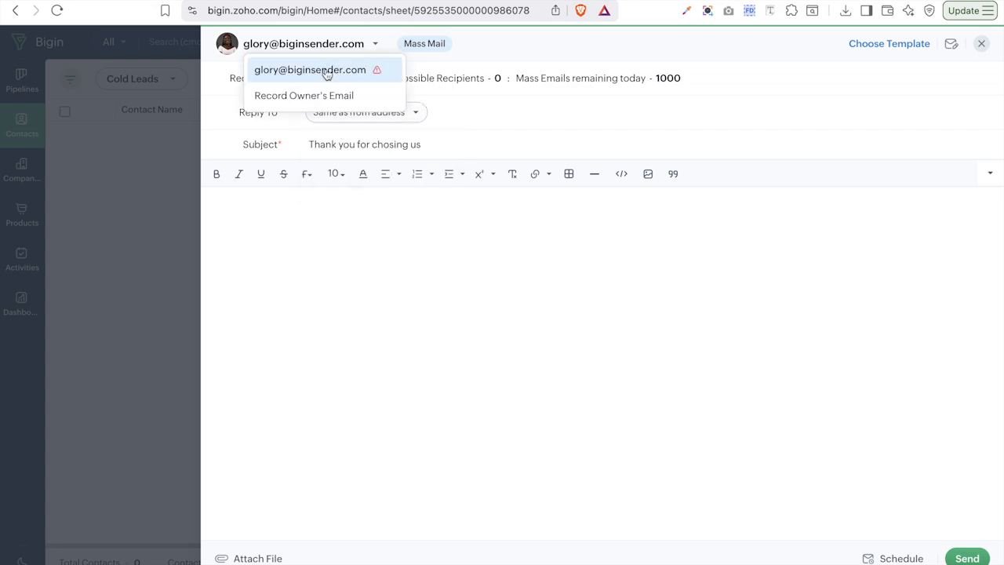
{"action": "left_click", "coordinate": [333, 95]}
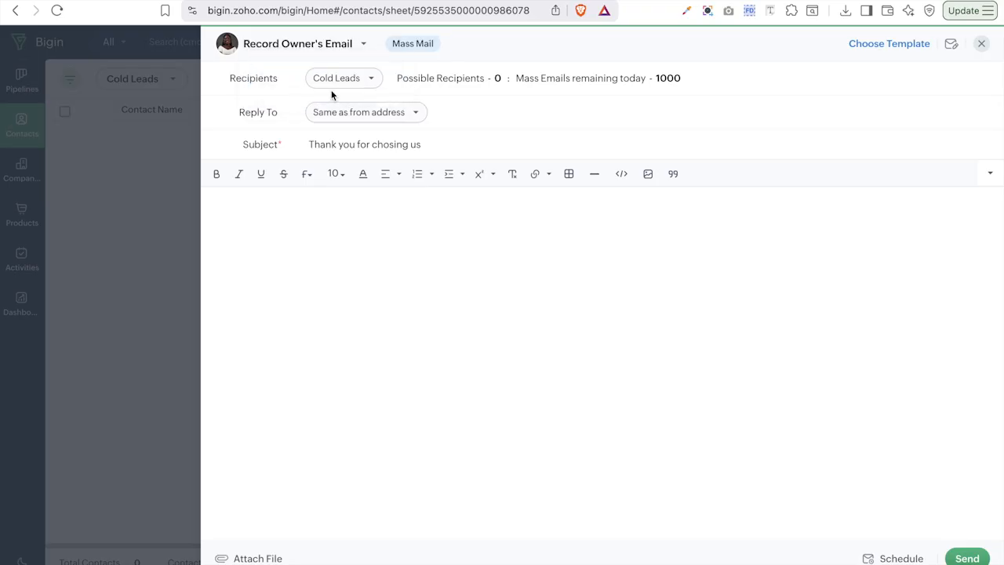
{"action": "left_click", "coordinate": [363, 47]}
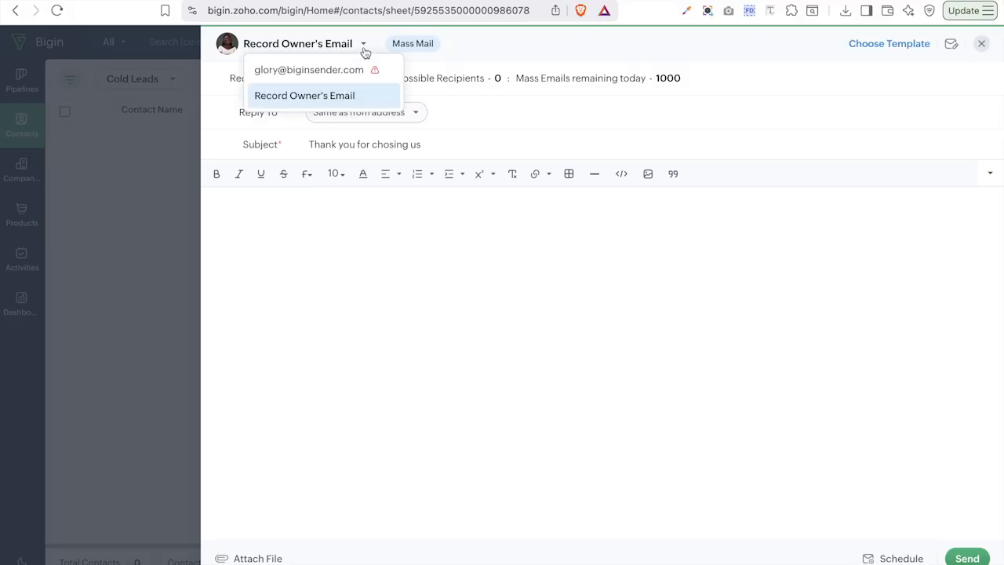
{"action": "left_click", "coordinate": [347, 96]}
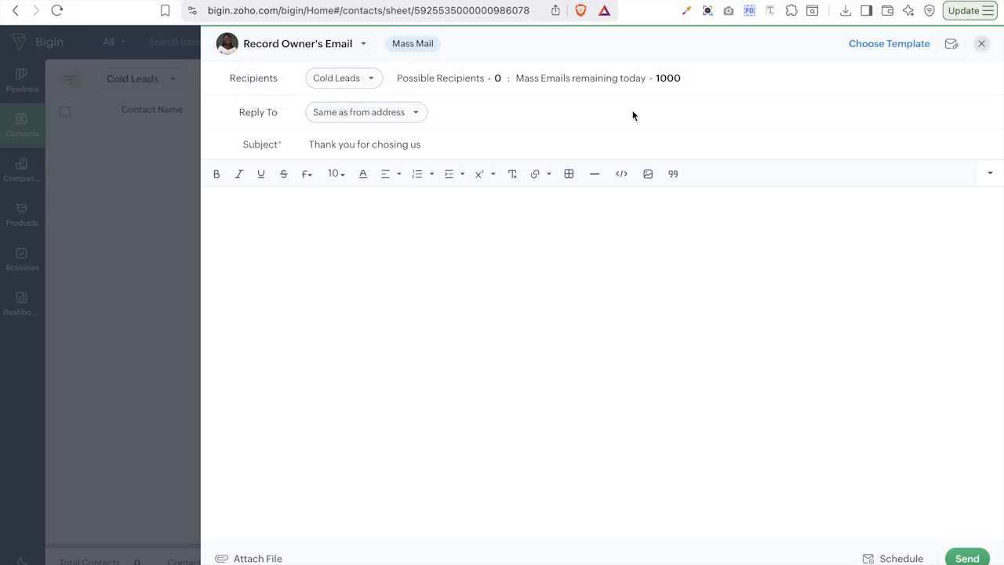
Check the available email templates, and write the body "Thank you for chosing us. We are so happy to serve you in any way possible.".
{"action": "left_click", "coordinate": [878, 47]}
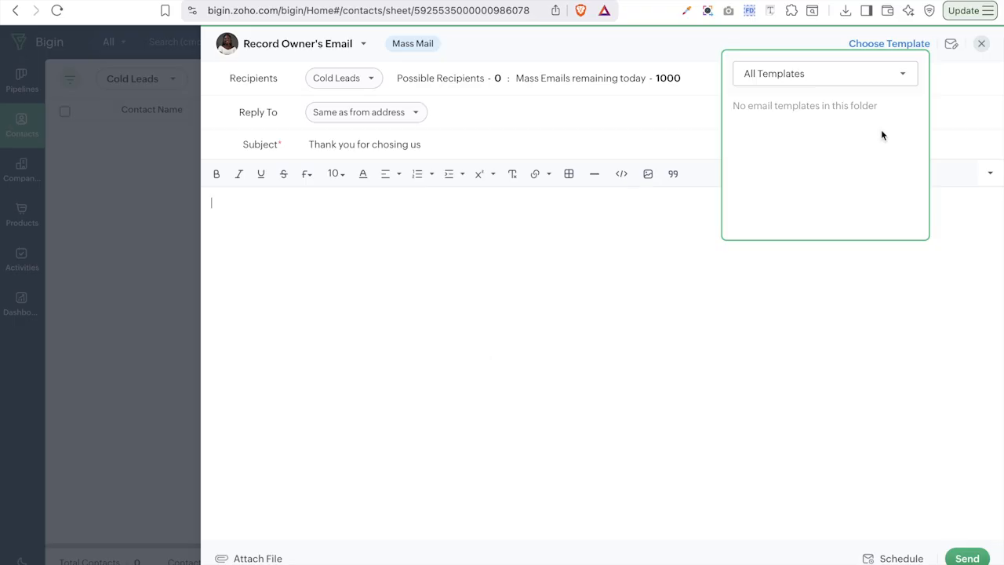
{"action": "left_click", "coordinate": [957, 131]}
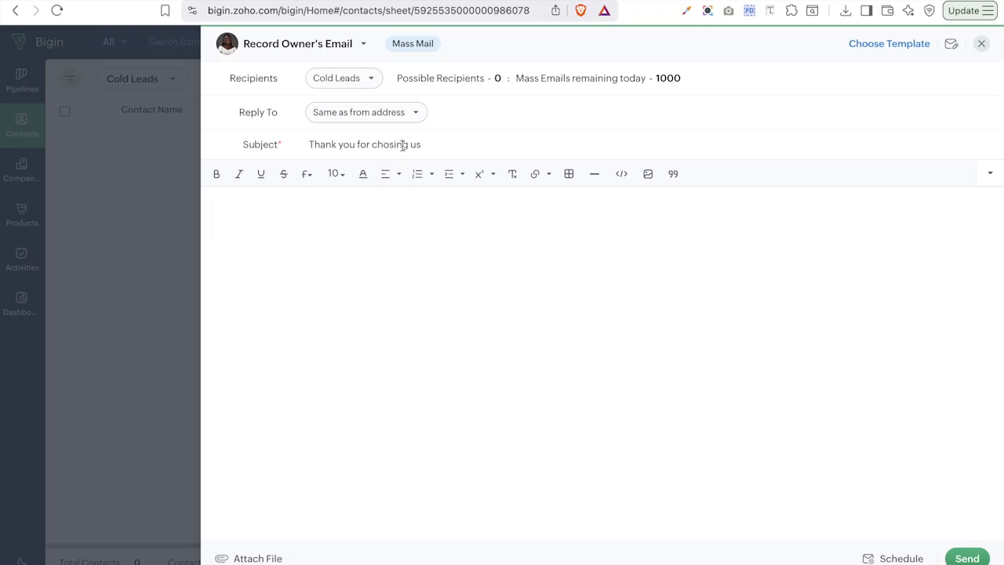
{"action": "type", "text": "Thank you for chosing us. We are so happy to serve you in any way possible"}
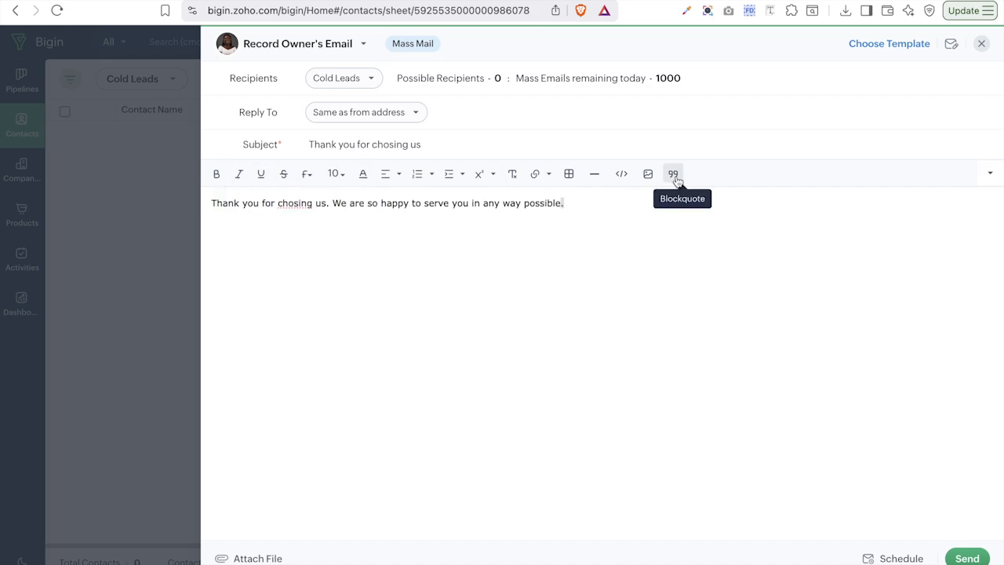
{"action": "left_click", "coordinate": [251, 558]}
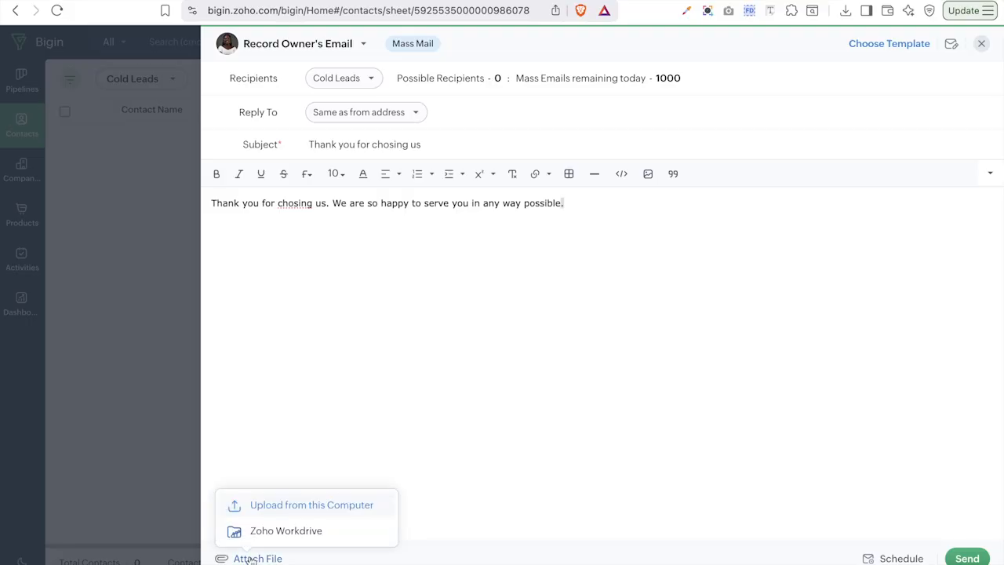
{"action": "left_click", "coordinate": [293, 505]}
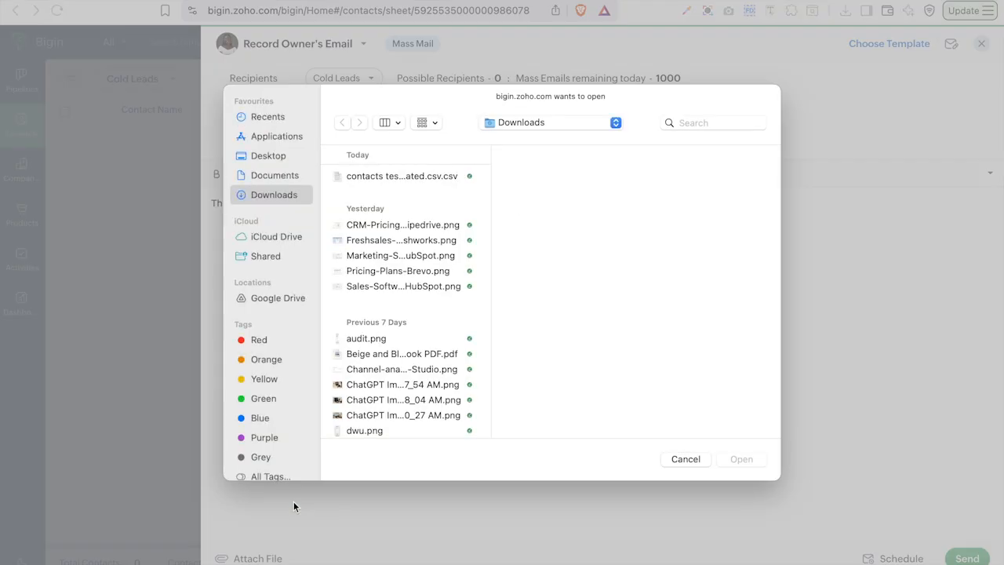
{"action": "left_click", "coordinate": [684, 458]}
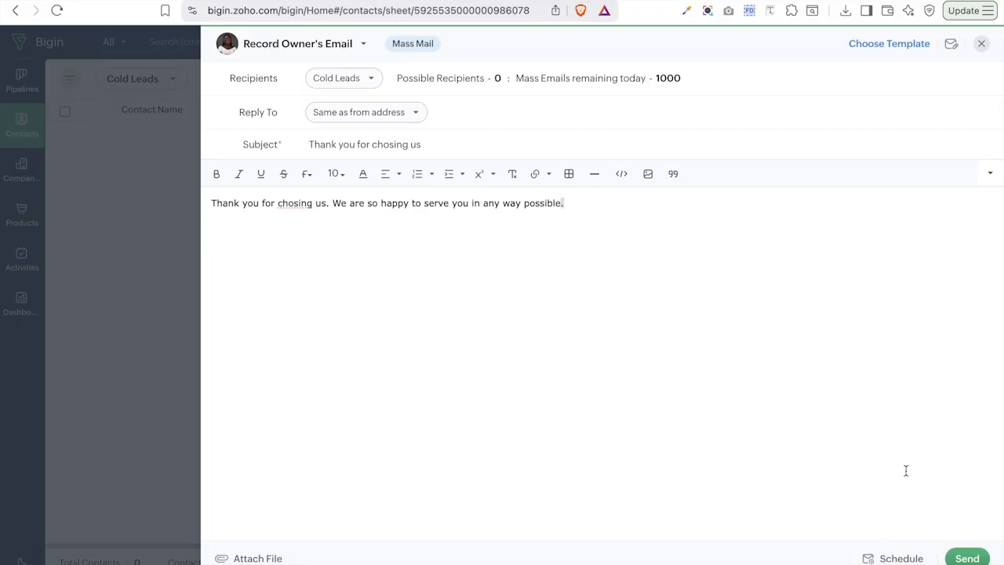
Set a custom sending schedule for the mass email on 12/18/2025 at 10:00 AM.
{"action": "left_click", "coordinate": [928, 560]}
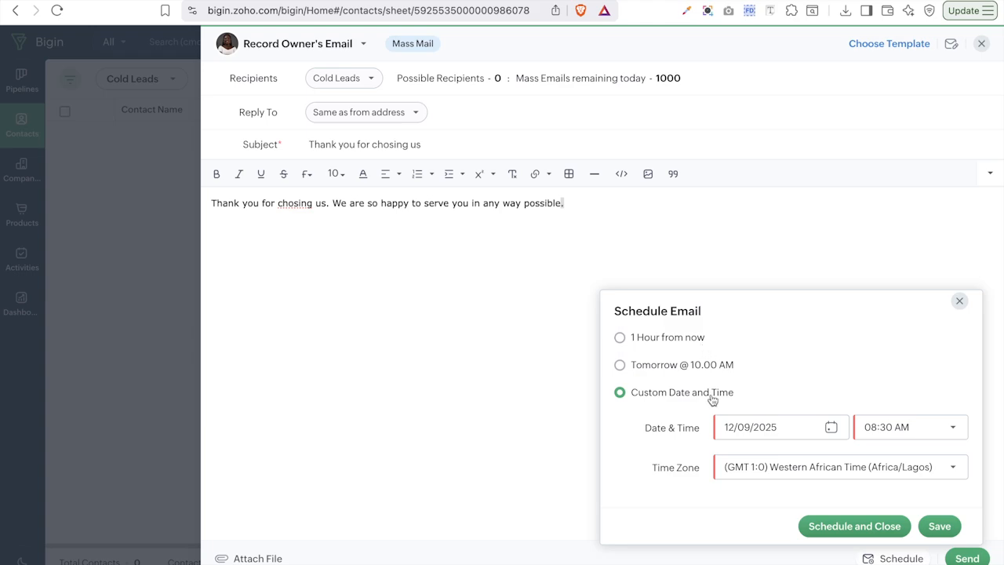
{"action": "left_click", "coordinate": [782, 430]}
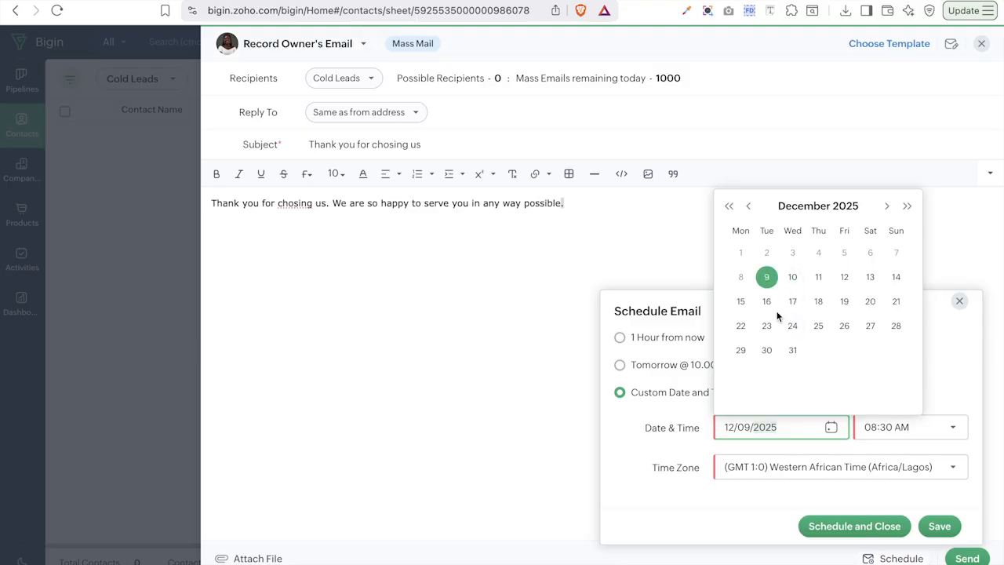
{"action": "left_click", "coordinate": [817, 307]}
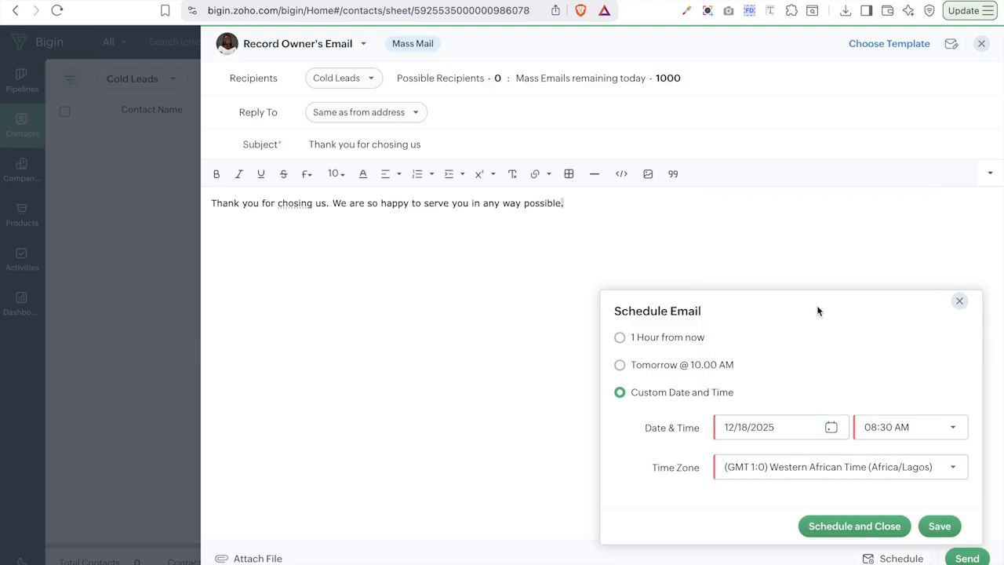
{"action": "left_click", "coordinate": [887, 423]}
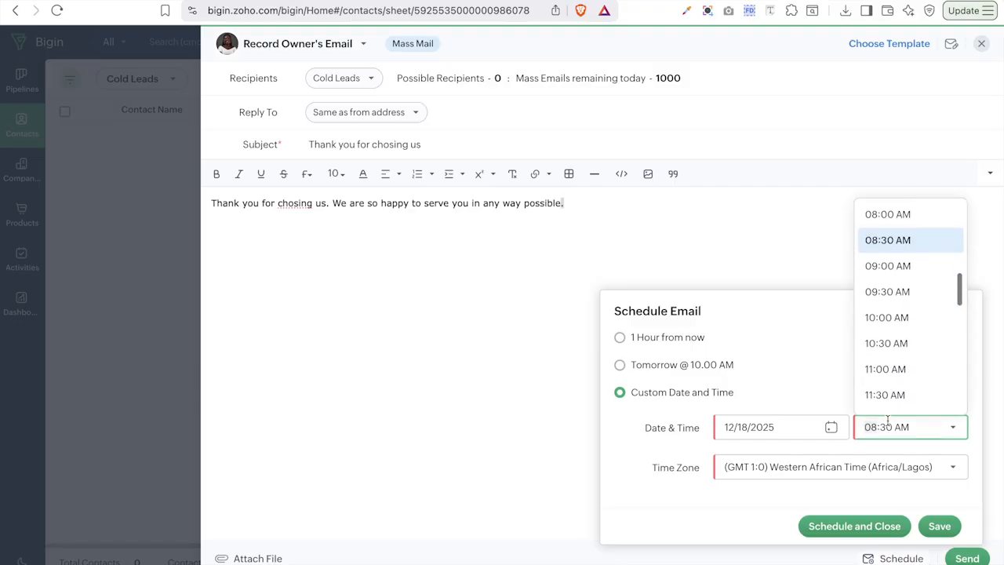
{"action": "left_click", "coordinate": [889, 317]}
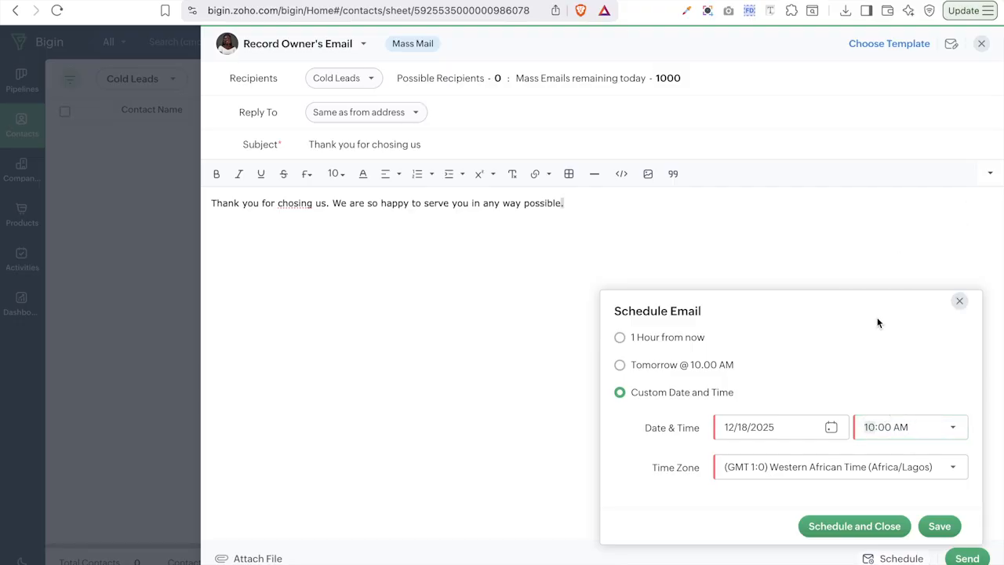
{"action": "left_click", "coordinate": [755, 471]}
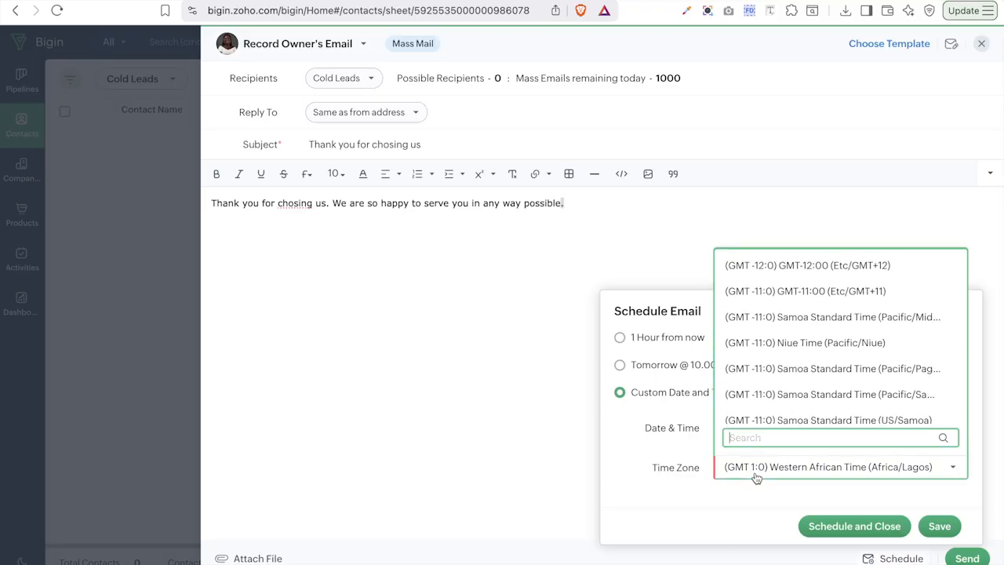
{"action": "scroll", "coordinate": [761, 382], "scroll_direction": "down", "scroll_amount": 1}
{"action": "scroll", "coordinate": [761, 382], "scroll_direction": "down", "scroll_amount": 5}
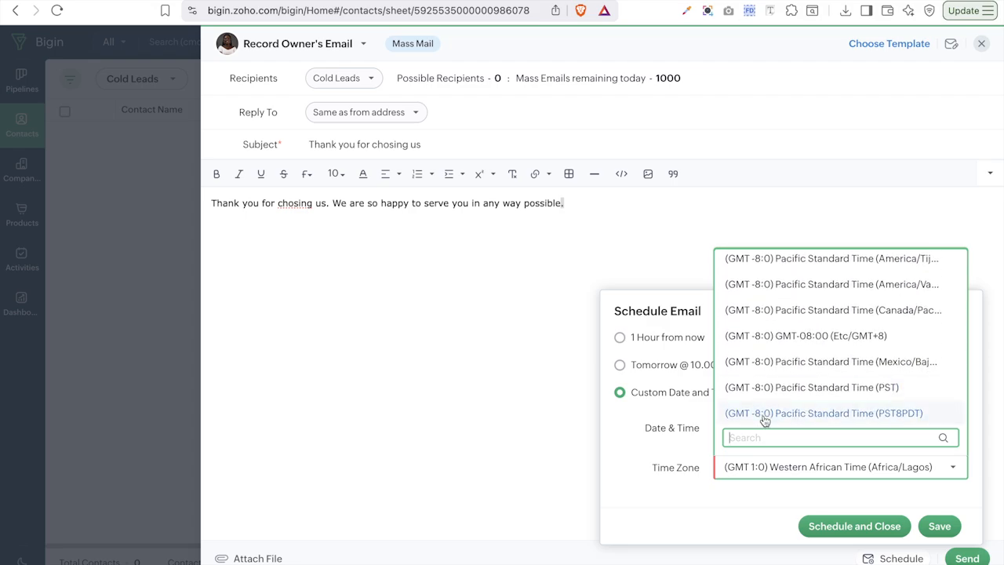
{"action": "type", "text": "est"}
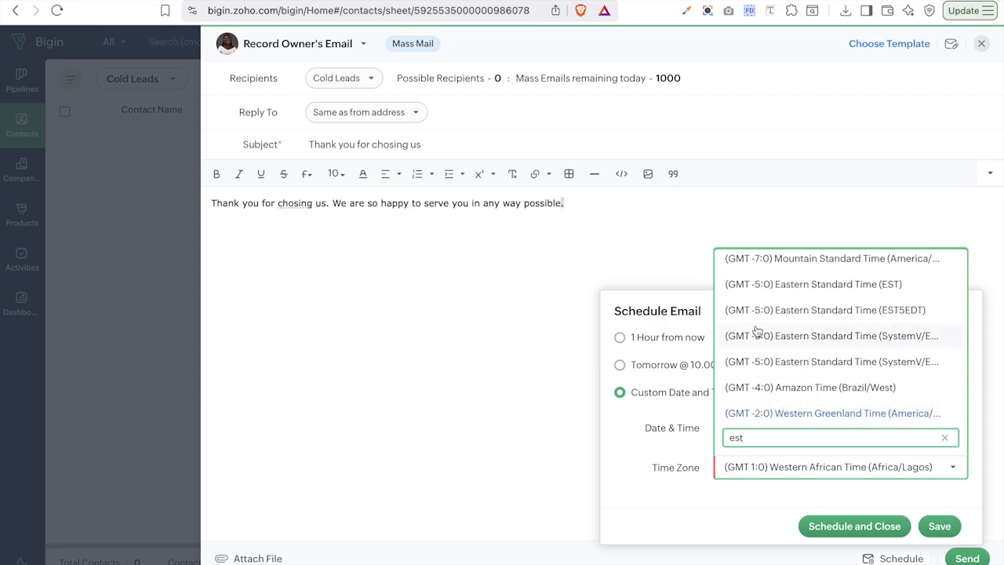
{"action": "left_click", "coordinate": [743, 504]}
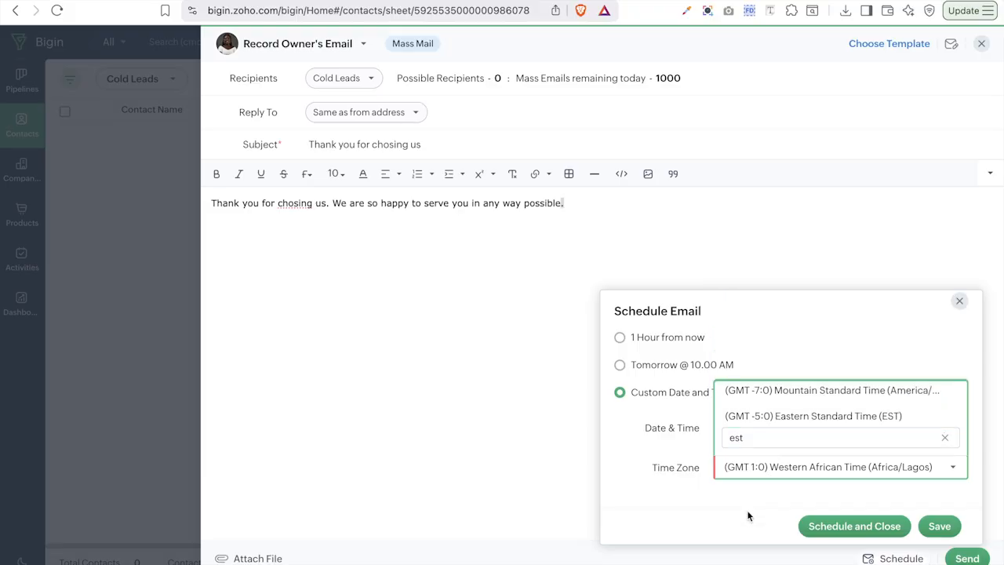
Confirm the mass email's schedule and close the Mass Emails list.
{"action": "left_click", "coordinate": [852, 527]}
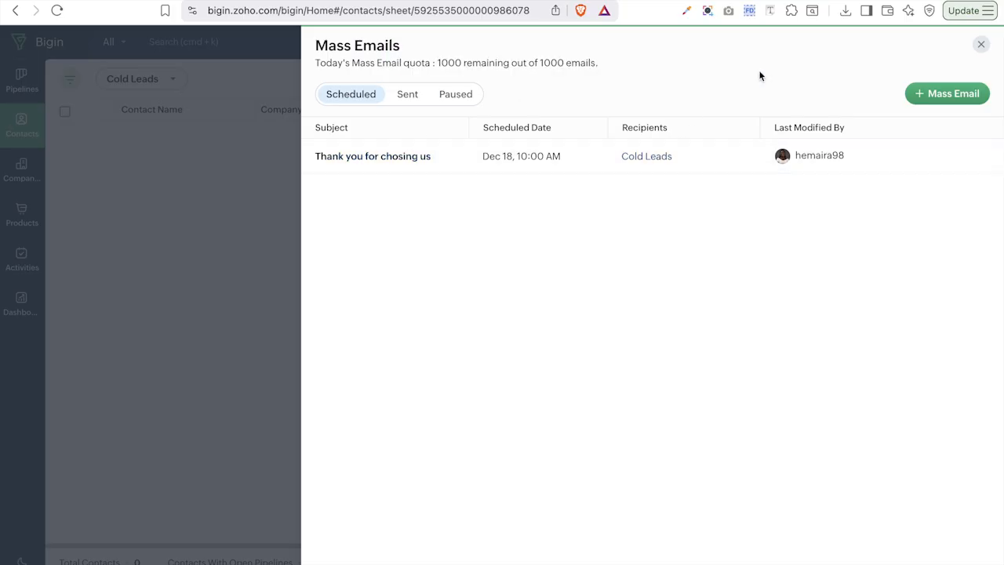
{"action": "left_click", "coordinate": [981, 46]}
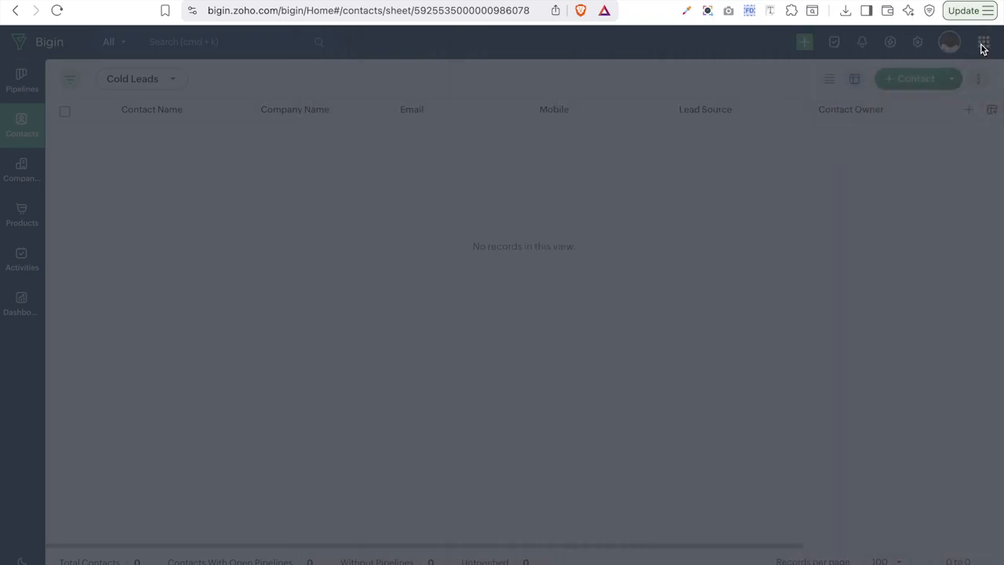